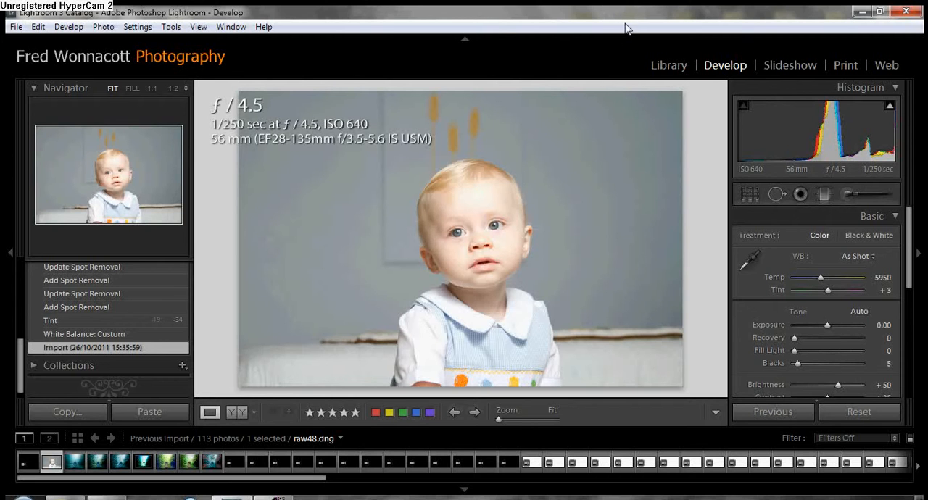
# Step: Set the white balance by sampling the baby's white sleeve, and adjust Temp to 6184
pyautogui.click(752, 259)
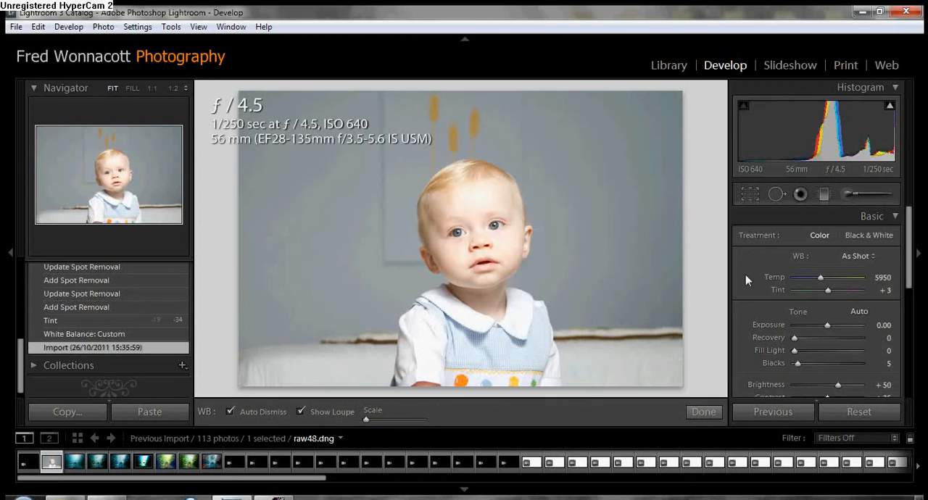
pyautogui.click(416, 324)
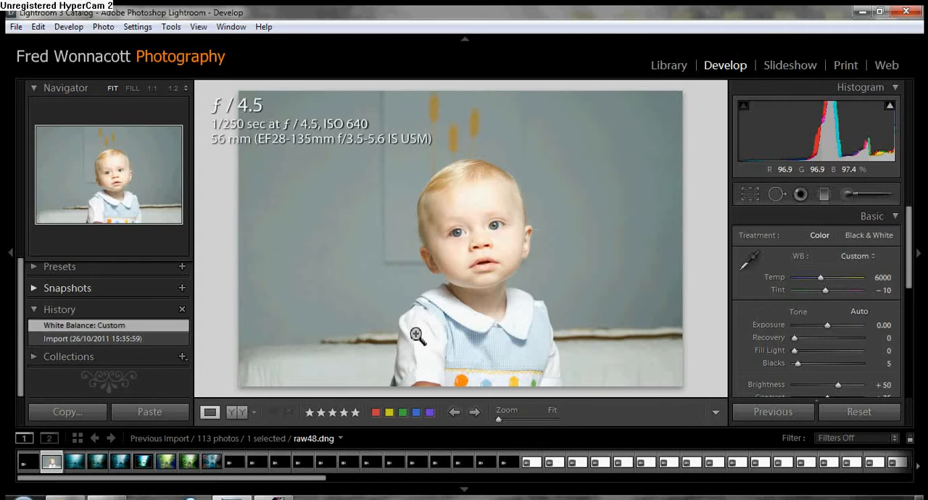
pyautogui.click(822, 280)
pyautogui.moveTo(822, 280); pyautogui.dragTo(824, 285)
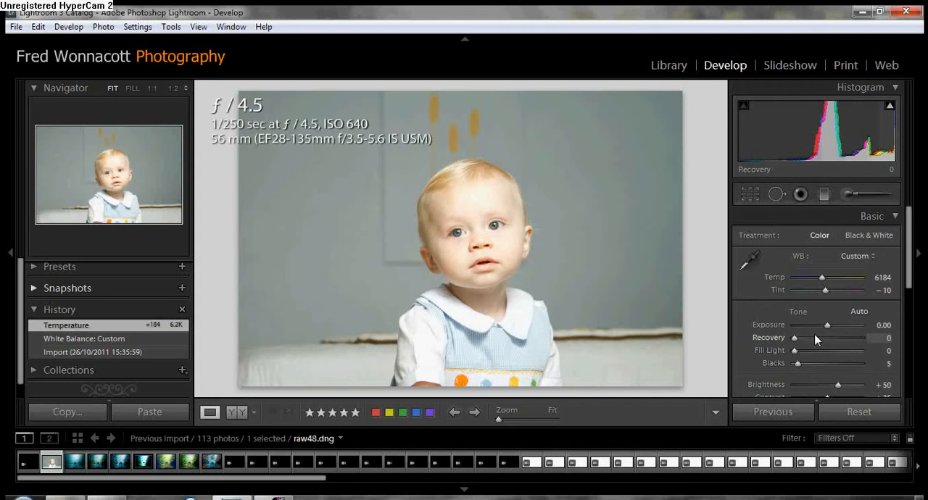
# Step: Display highlight clipping and adjust the tone with Recovery 8, Exposure -0.33 and Fill Light 8
pyautogui.click(890, 107)
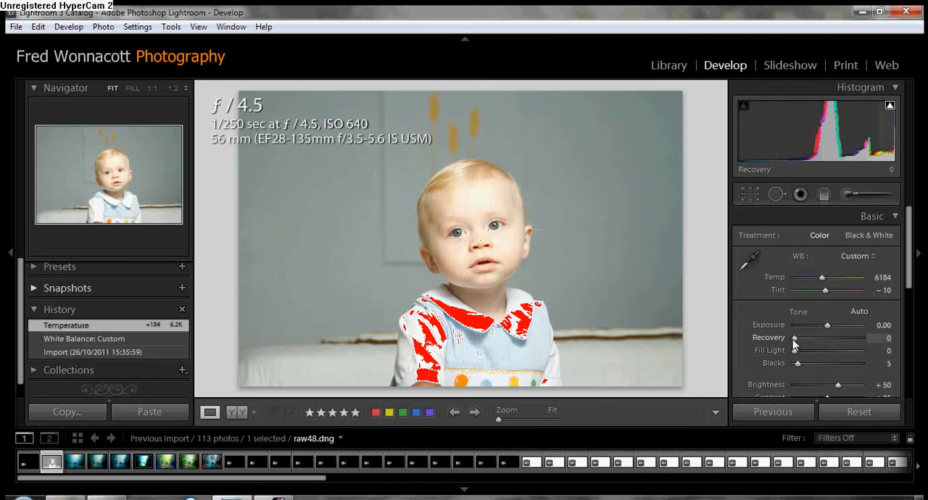
pyautogui.moveTo(794, 340); pyautogui.dragTo(800, 341)
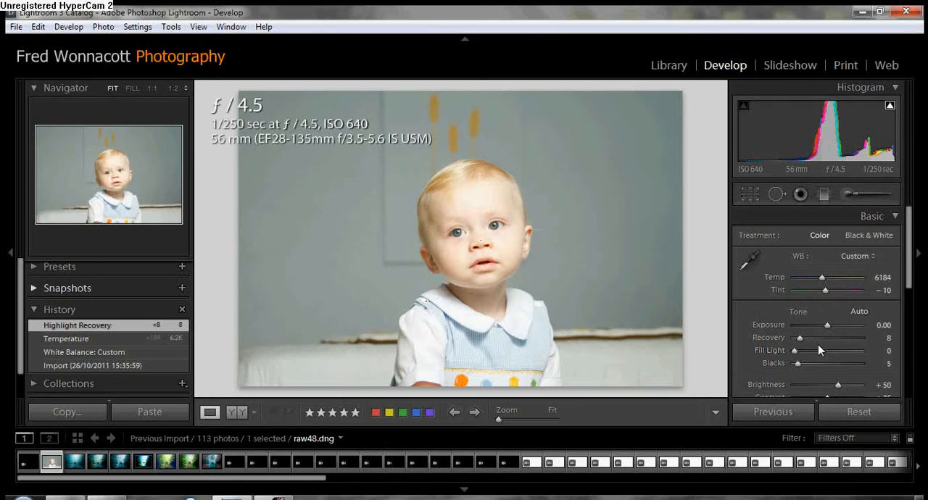
pyautogui.moveTo(828, 327); pyautogui.dragTo(827, 327)
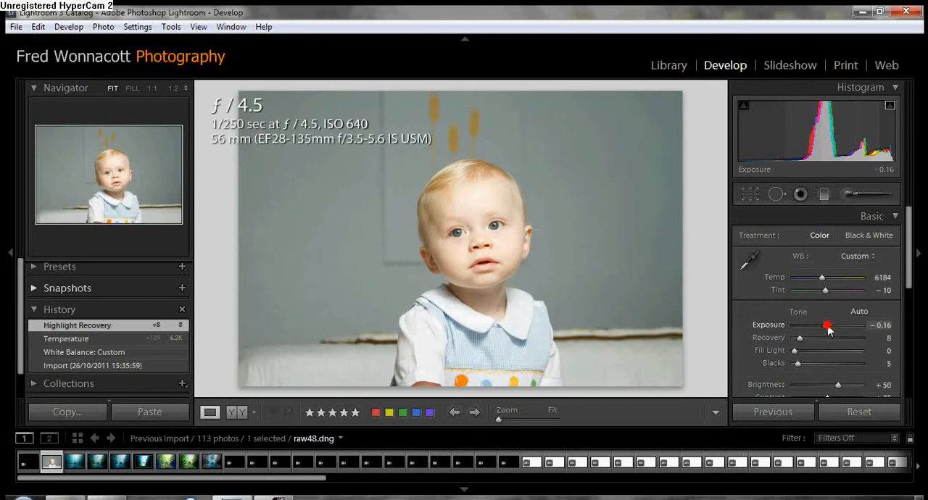
pyautogui.moveTo(828, 328); pyautogui.dragTo(802, 357)
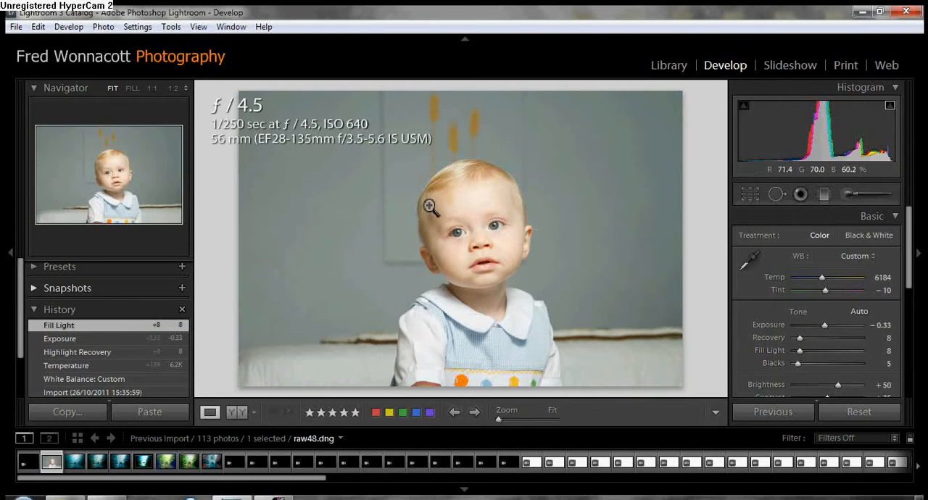
# Step: Check the skin detail around the baby's ear and cheek, and set the photo's Contrast to +27
pyautogui.click(427, 250)
pyautogui.moveTo(480, 348); pyautogui.dragTo(497, 151)
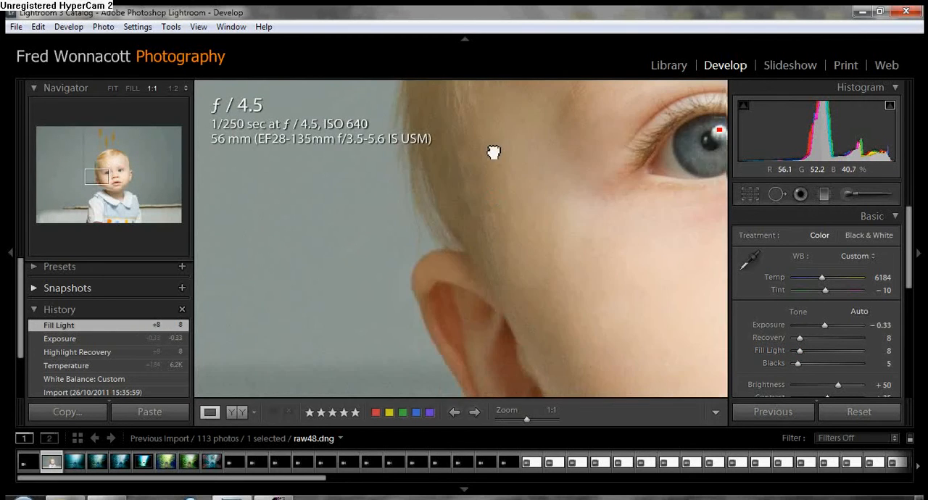
pyautogui.click(551, 338)
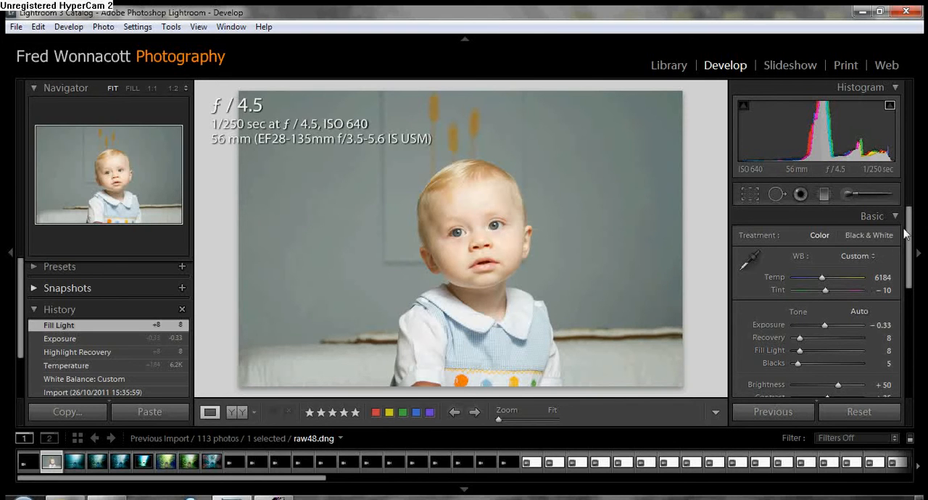
pyautogui.moveTo(909, 224); pyautogui.dragTo(905, 234)
pyautogui.moveTo(827, 350)
pyautogui.mouseDown()
pyautogui.moveTo(817, 353)
pyautogui.moveTo(829, 352)
pyautogui.mouseUp()
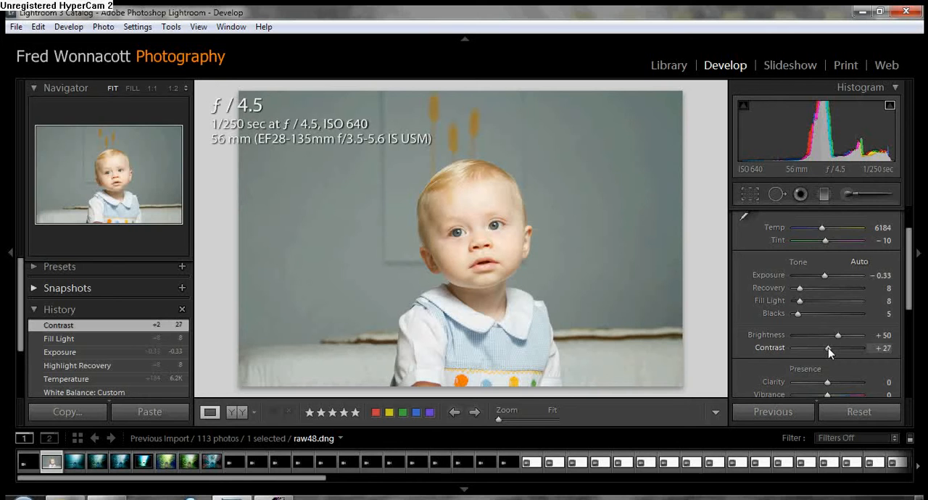
# Step: Turn off the highlight clipping display and set the photo's Clarity to +16
pyautogui.moveTo(908, 250); pyautogui.dragTo(902, 294)
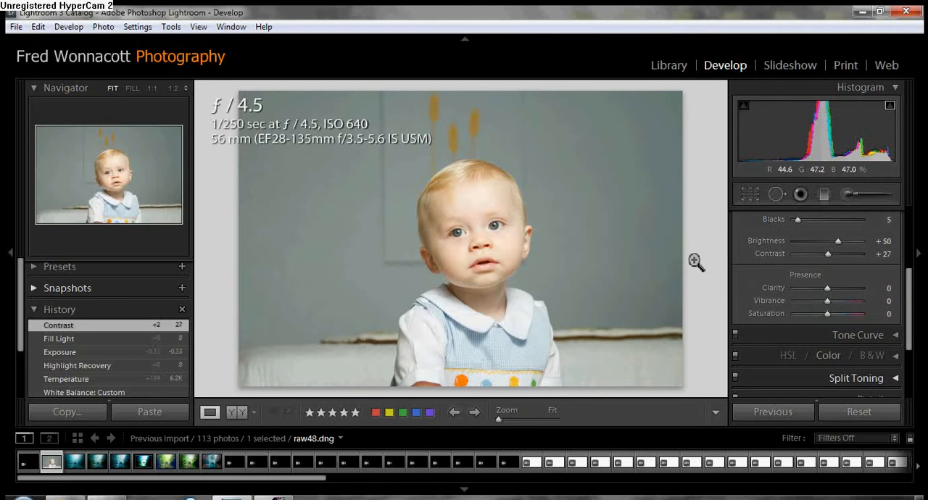
pyautogui.click(497, 219)
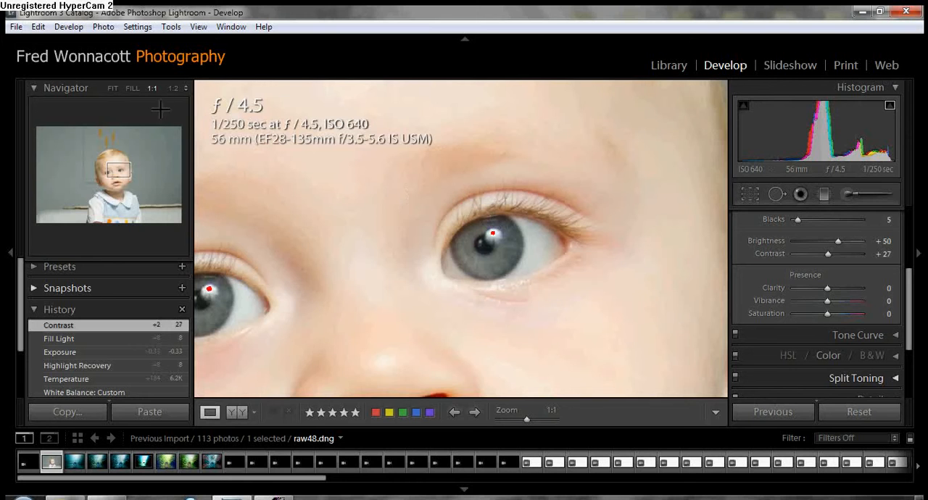
pyautogui.click(173, 88)
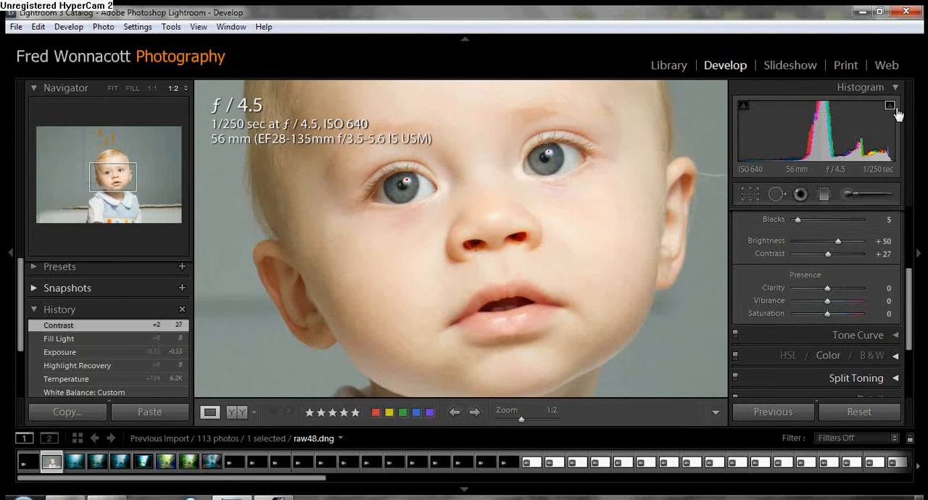
pyautogui.click(828, 290)
pyautogui.moveTo(828, 290); pyautogui.dragTo(835, 292)
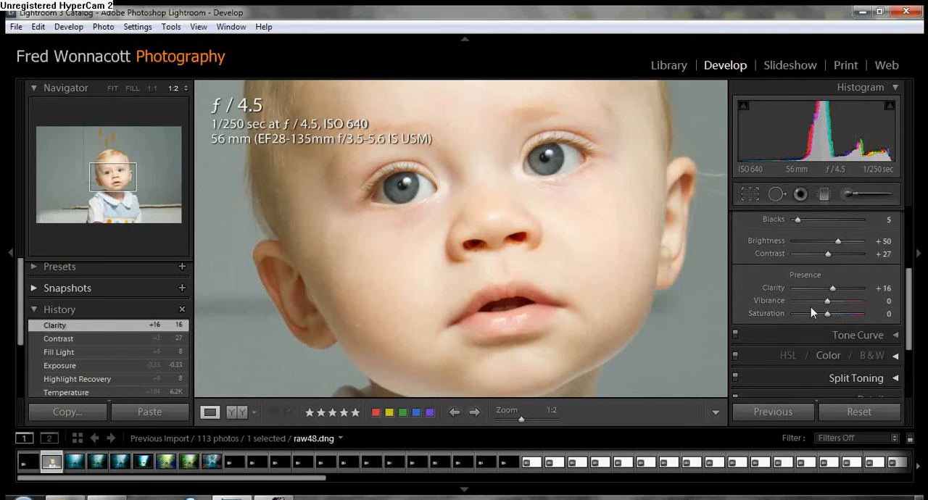
# Step: Mute the photo's colours by setting Saturation to -39 and Vibrance to +57
pyautogui.click(609, 202)
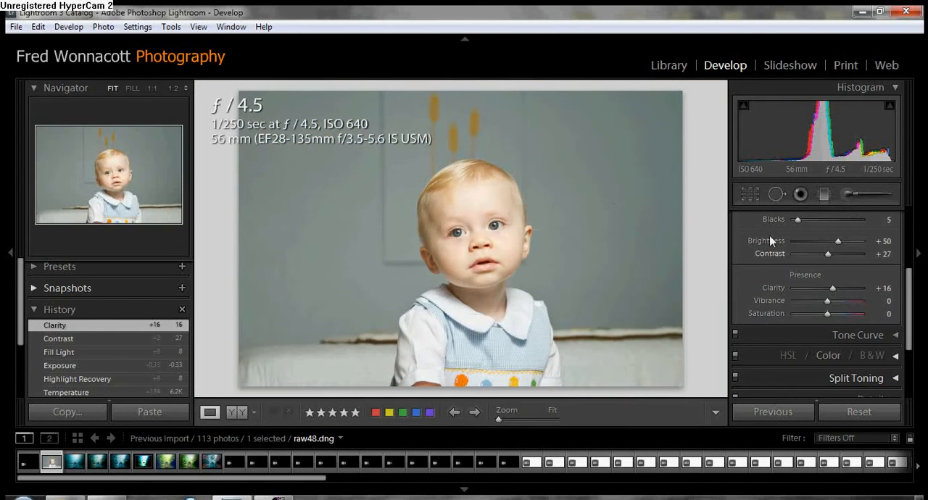
pyautogui.moveTo(828, 314); pyautogui.dragTo(849, 298)
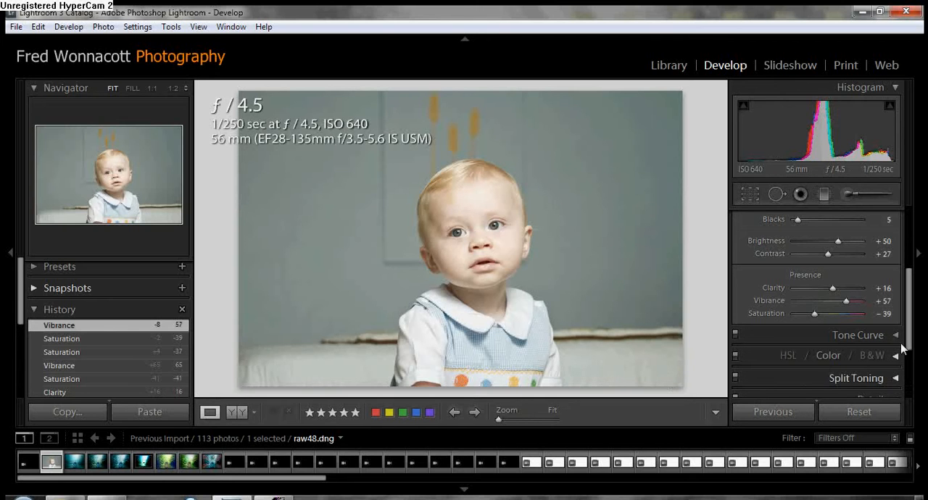
pyautogui.moveTo(906, 282)
pyautogui.mouseDown()
pyautogui.moveTo(907, 235)
pyautogui.moveTo(905, 310)
pyautogui.mouseUp()
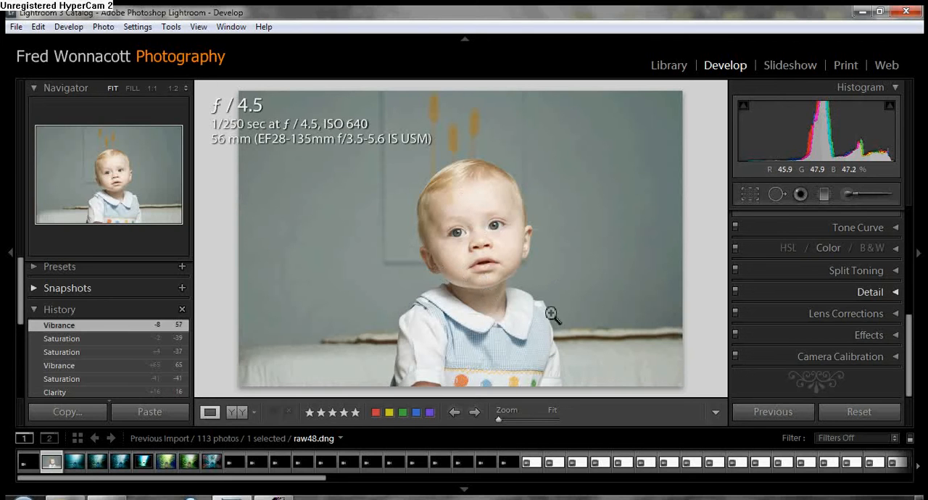
pyautogui.click(890, 293)
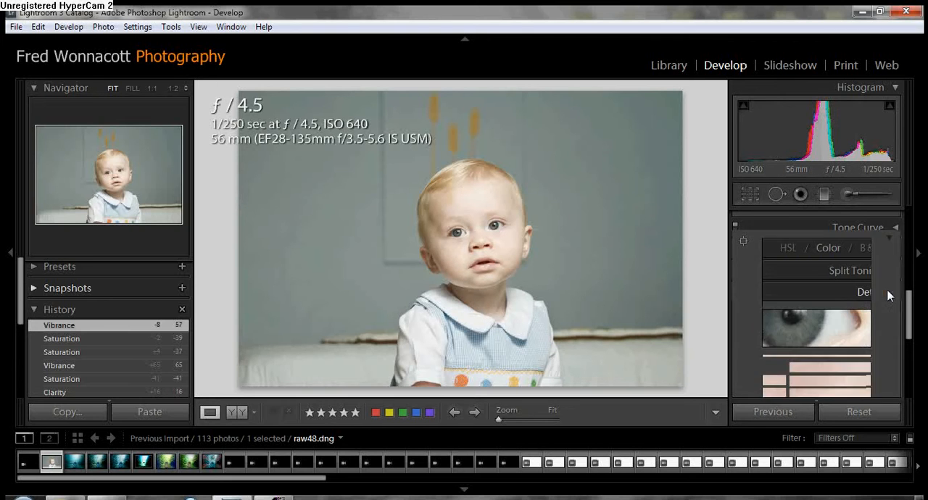
pyautogui.moveTo(908, 295)
pyautogui.mouseDown()
pyautogui.moveTo(908, 308)
pyautogui.moveTo(912, 300)
pyautogui.mouseUp()
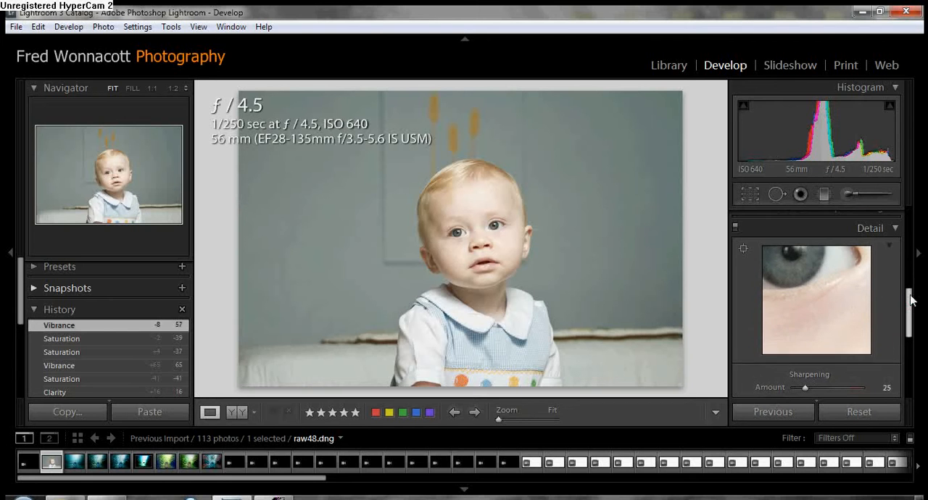
pyautogui.click(863, 228)
# Step: Set up an Adjustment Brush for the baby's eyes with Exposure 0.73, Saturation 29 and Flow 94
pyautogui.click(475, 234)
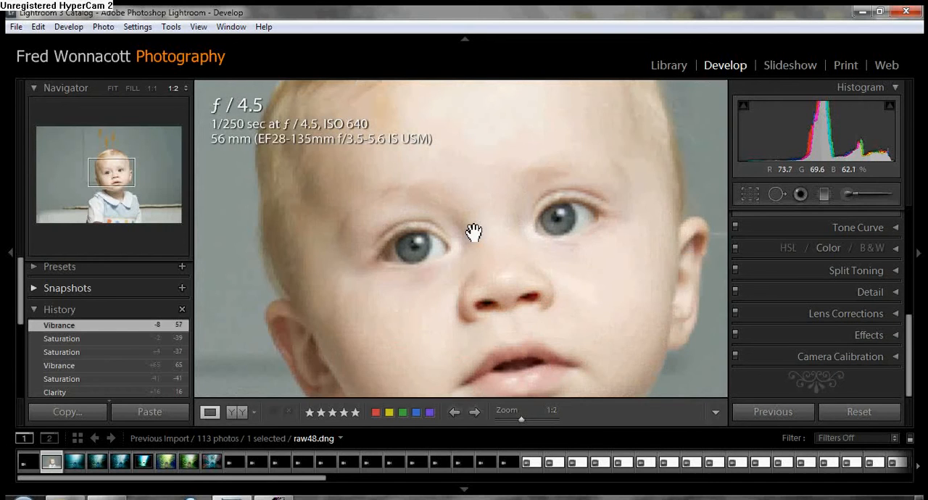
pyautogui.click(154, 88)
pyautogui.moveTo(528, 252); pyautogui.dragTo(472, 270)
pyautogui.click(843, 196)
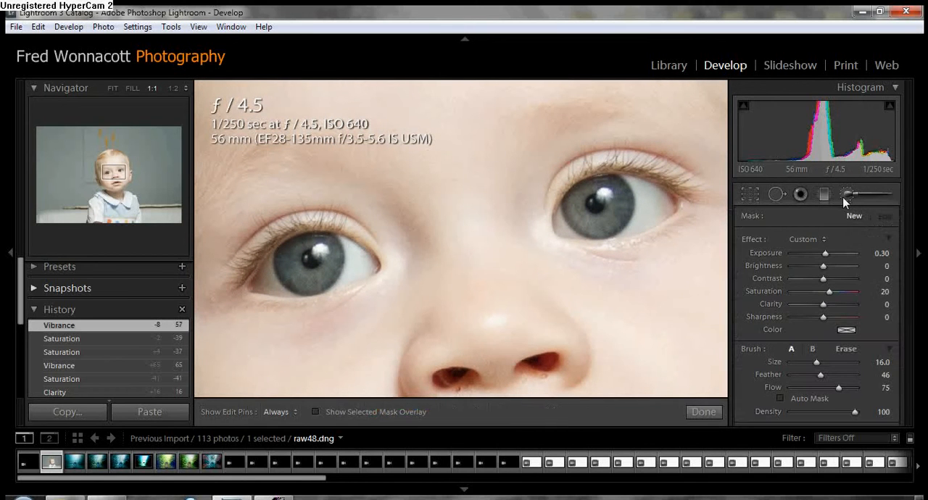
pyautogui.click(830, 293)
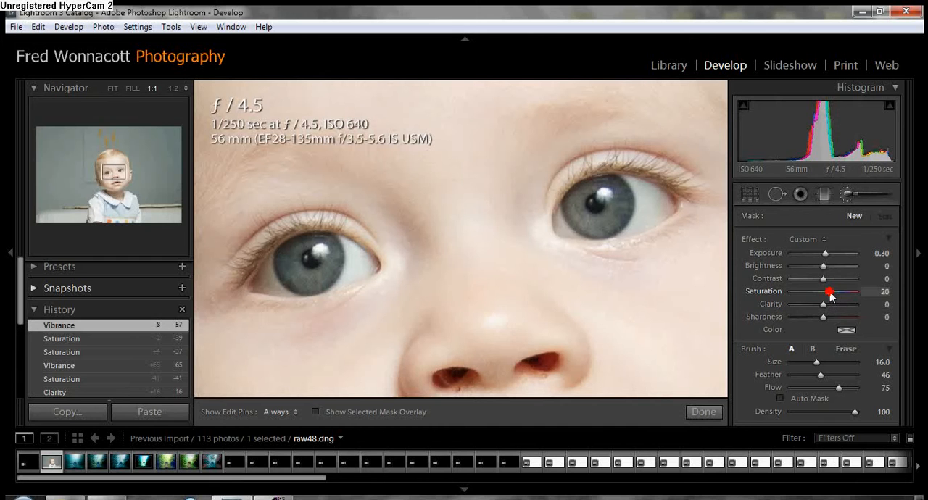
pyautogui.moveTo(830, 292); pyautogui.dragTo(833, 293)
pyautogui.moveTo(840, 387); pyautogui.dragTo(852, 388)
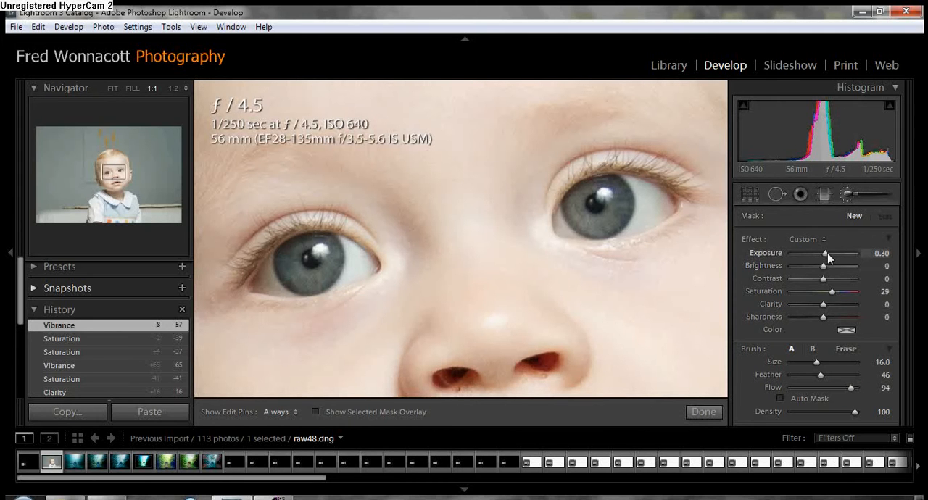
pyautogui.moveTo(827, 255); pyautogui.dragTo(830, 254)
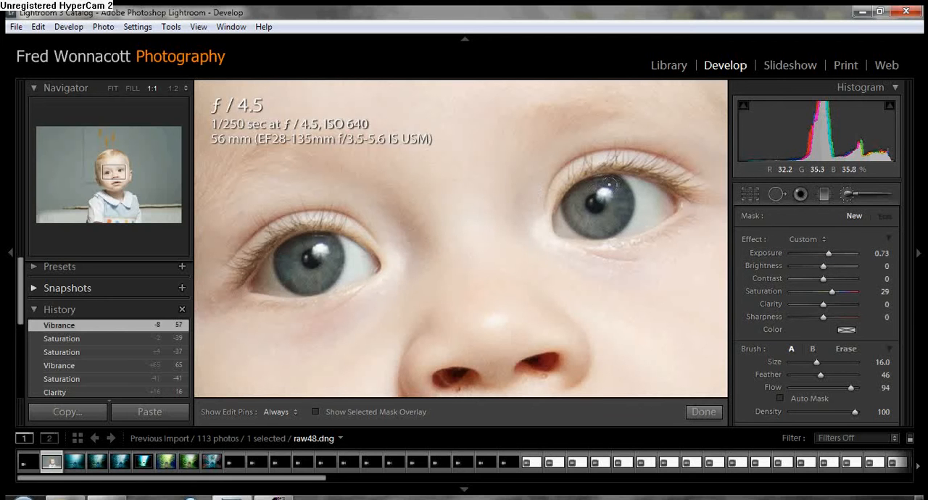
# Step: Paint the brush adjustment over the irises of both of the baby's eyes
pyautogui.press('h')
pyautogui.moveTo(615, 188)
pyautogui.mouseDown()
pyautogui.moveTo(653, 208)
pyautogui.moveTo(578, 220)
pyautogui.moveTo(617, 197)
pyautogui.moveTo(625, 210)
pyautogui.moveTo(608, 221)
pyautogui.moveTo(585, 221)
pyautogui.moveTo(595, 204)
pyautogui.moveTo(622, 196)
pyautogui.mouseUp()
pyautogui.press('h')
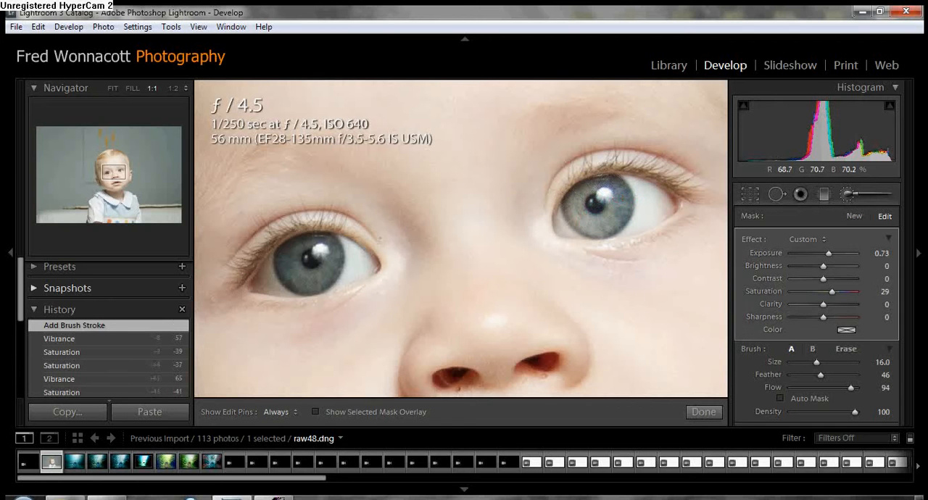
pyautogui.press('h')
pyautogui.moveTo(357, 254)
pyautogui.mouseDown()
pyautogui.moveTo(321, 250)
pyautogui.moveTo(279, 273)
pyautogui.moveTo(352, 259)
pyautogui.moveTo(300, 264)
pyautogui.moveTo(288, 255)
pyautogui.mouseUp()
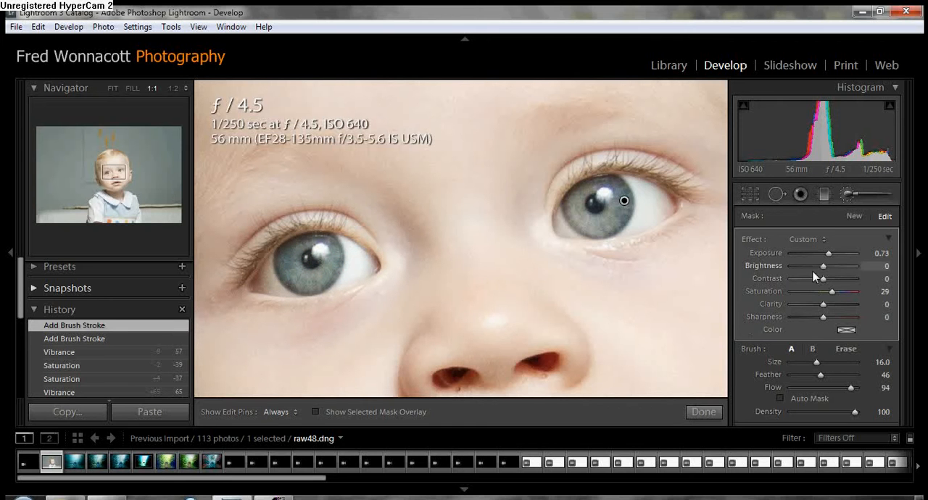
# Step: Refine the eye adjustment with Clarity 16, Sharpness 14, Exposure 0.56 and Saturation 46, and close the brush
pyautogui.click(822, 305)
pyautogui.moveTo(822, 310); pyautogui.dragTo(827, 310)
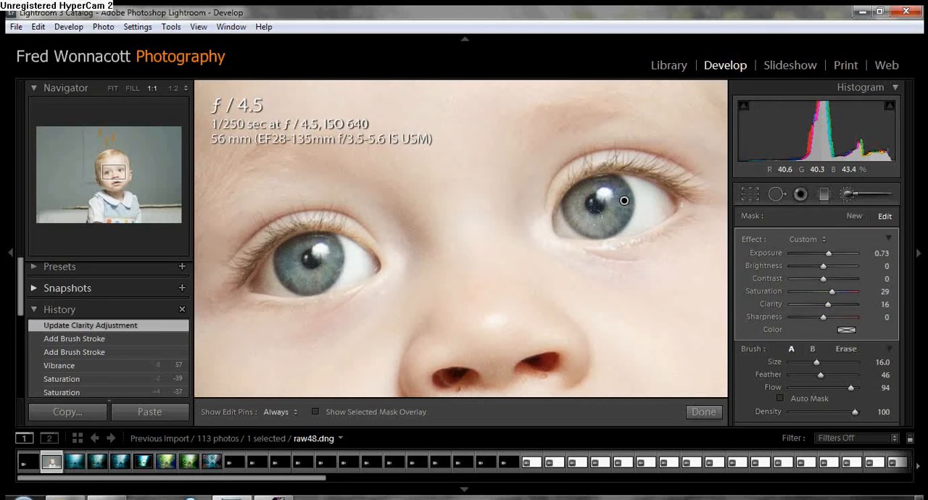
pyautogui.click(823, 319)
pyautogui.moveTo(825, 322); pyautogui.dragTo(826, 319)
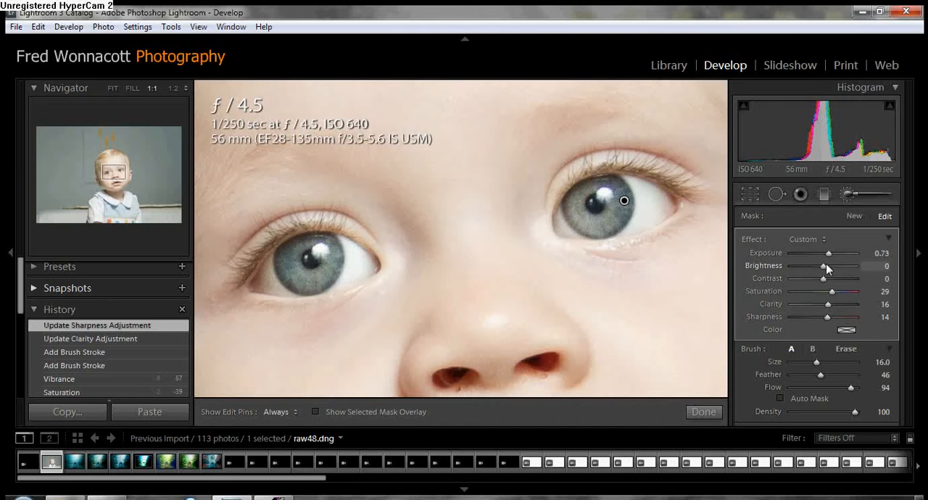
pyautogui.moveTo(829, 253); pyautogui.dragTo(828, 258)
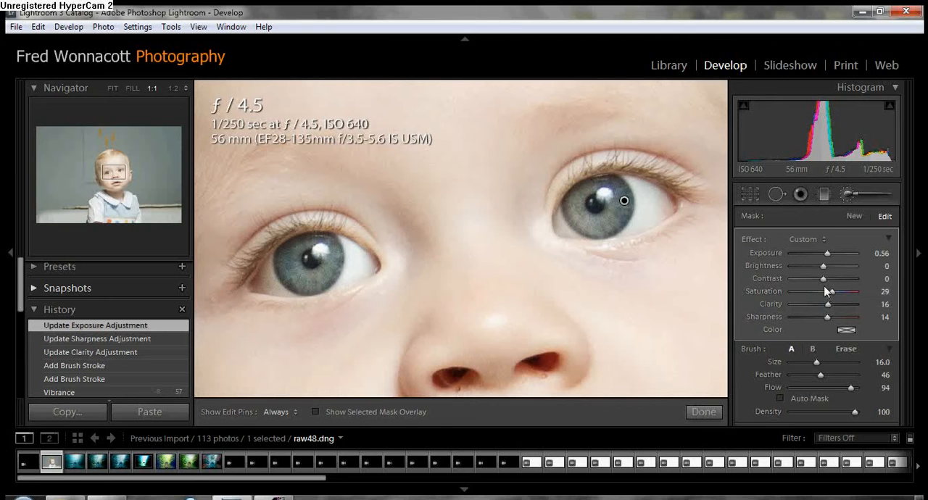
pyautogui.moveTo(834, 299); pyautogui.dragTo(839, 294)
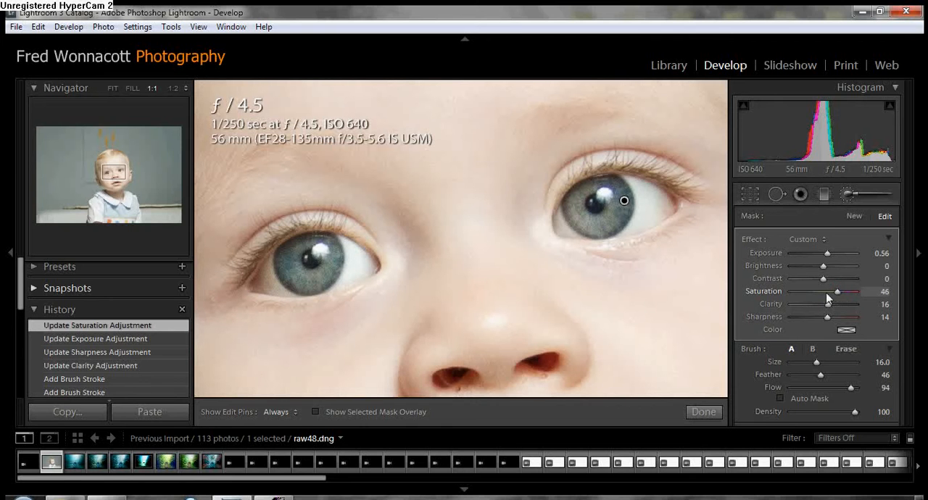
pyautogui.click(851, 193)
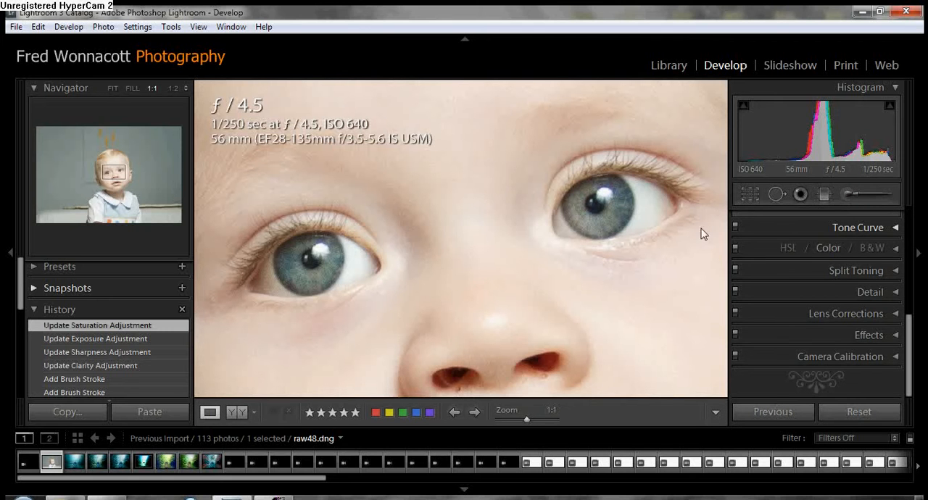
# Step: Apply noise reduction to the photo with Luminance 10 and luminance Contrast 4, judging the skin at 1:1
pyautogui.click(476, 243)
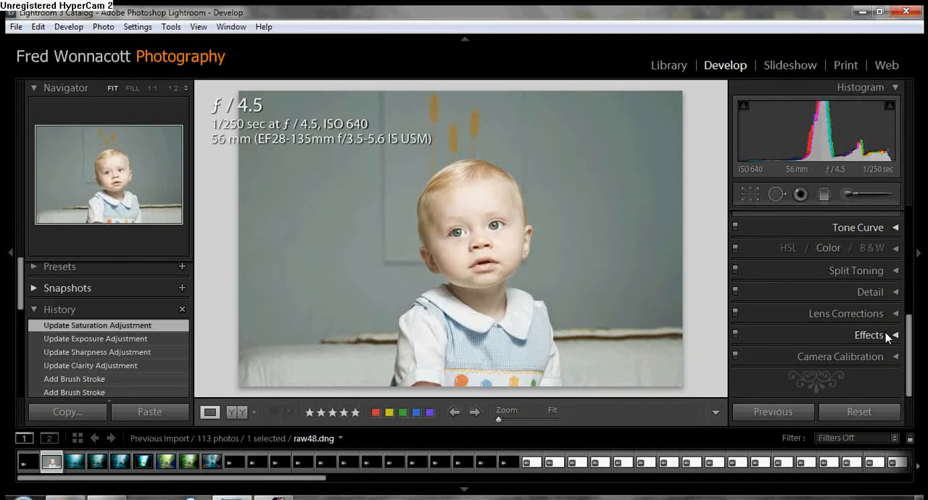
pyautogui.click(885, 292)
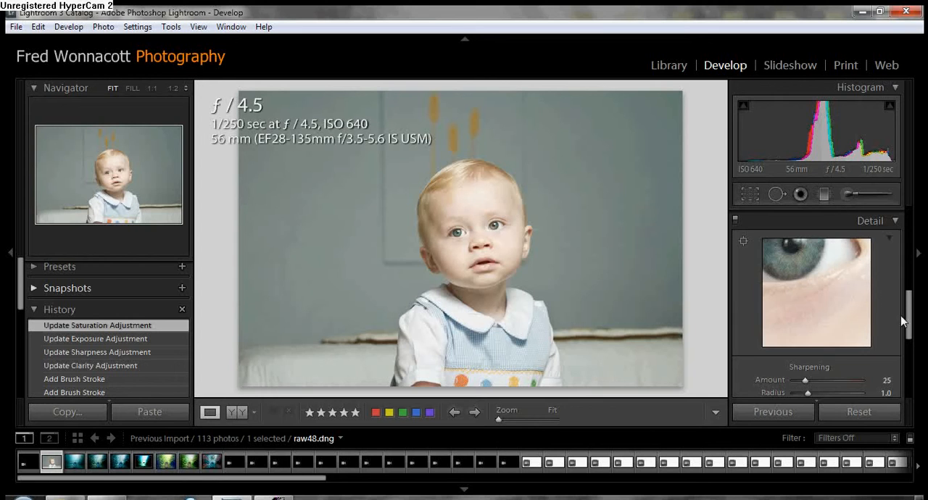
pyautogui.moveTo(911, 309); pyautogui.dragTo(910, 359)
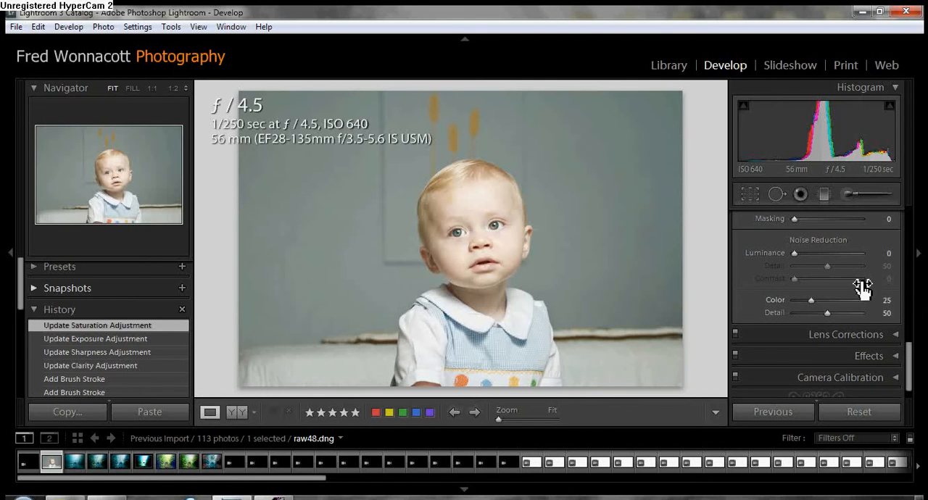
pyautogui.click(156, 87)
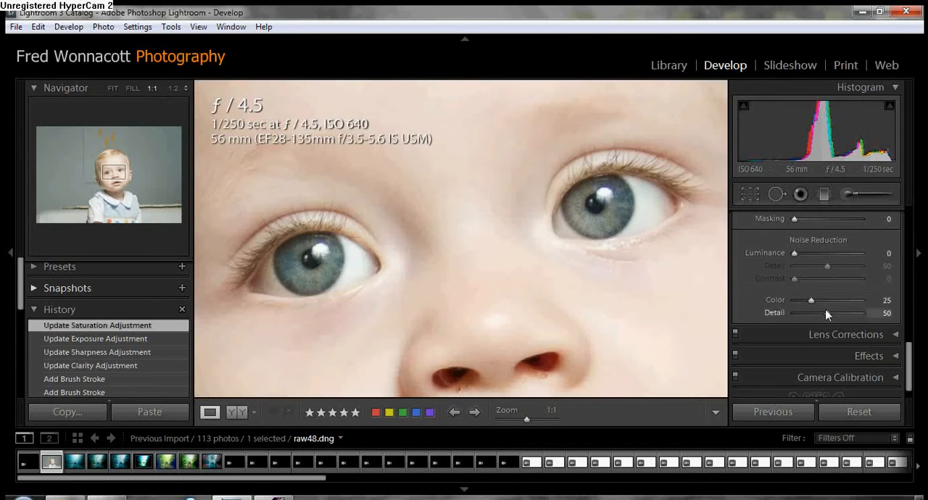
pyautogui.moveTo(792, 255); pyautogui.dragTo(797, 279)
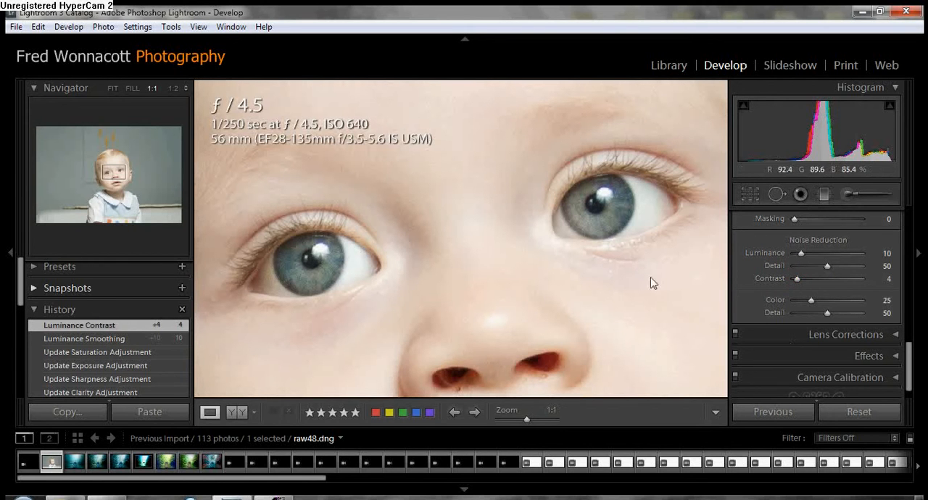
# Step: Compare the baby's face with and without the Detail adjustments, leave them enabled and collapse the Detail settings
pyautogui.moveTo(910, 342); pyautogui.dragTo(913, 272)
pyautogui.click(735, 312)
pyautogui.click(735, 312)
pyautogui.click(736, 311)
pyautogui.click(735, 312)
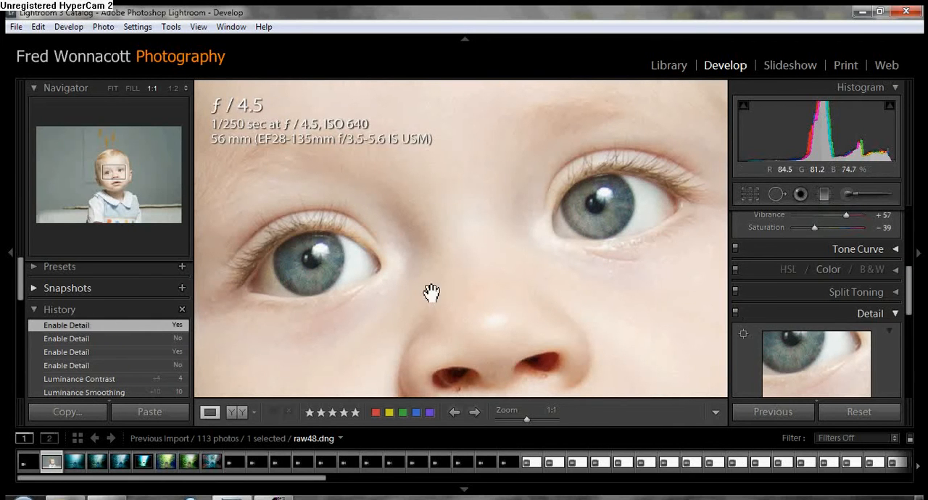
pyautogui.click(884, 313)
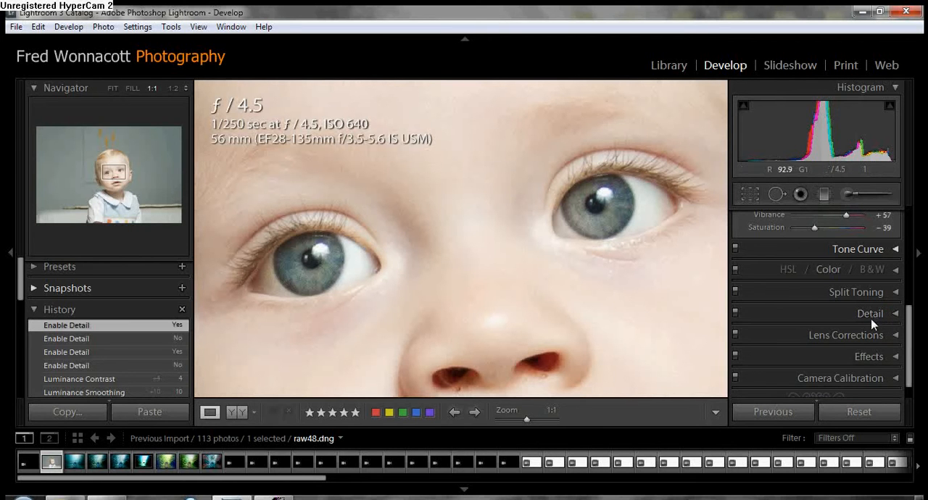
# Step: Heal the small blemishes beneath both of the baby's nostrils with Spot Removal, sampling nearby clean skin, and close the tool
pyautogui.moveTo(553, 332); pyautogui.dragTo(464, 331)
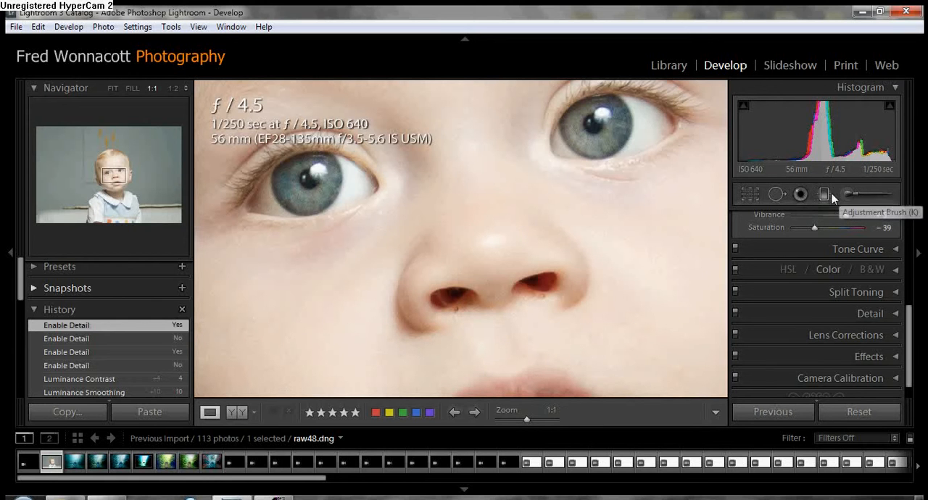
pyautogui.click(778, 195)
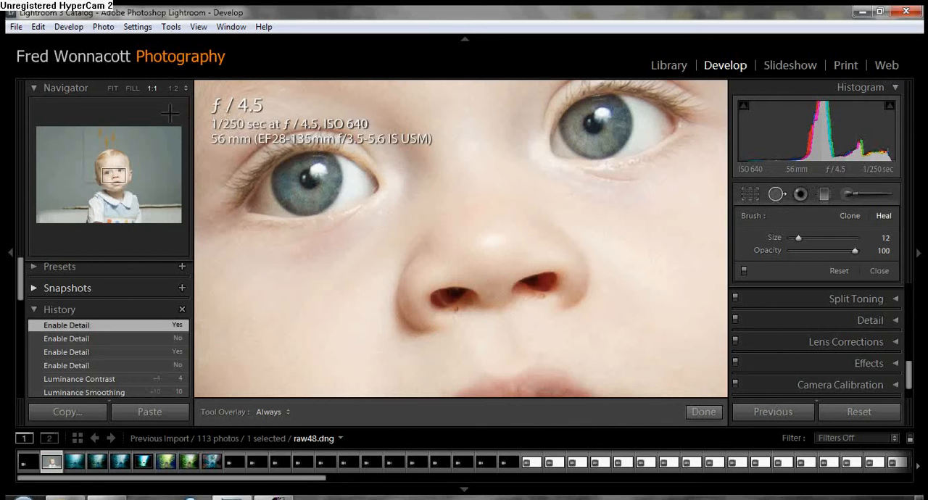
pyautogui.click(458, 312)
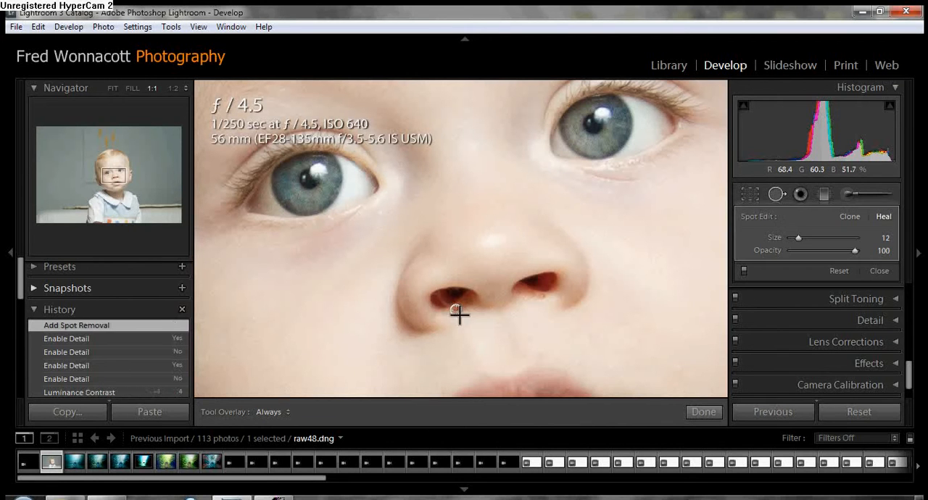
pyautogui.moveTo(444, 315); pyautogui.dragTo(446, 317)
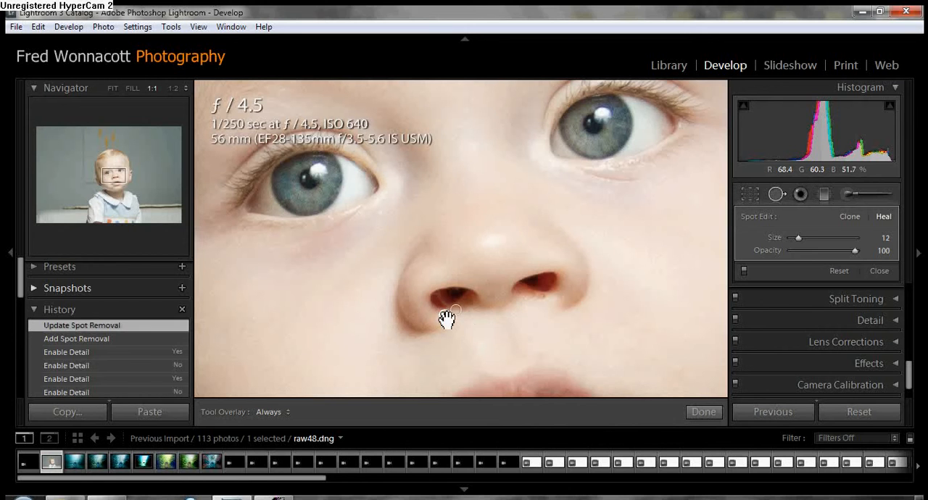
pyautogui.click(542, 297)
pyautogui.moveTo(556, 300); pyautogui.dragTo(534, 304)
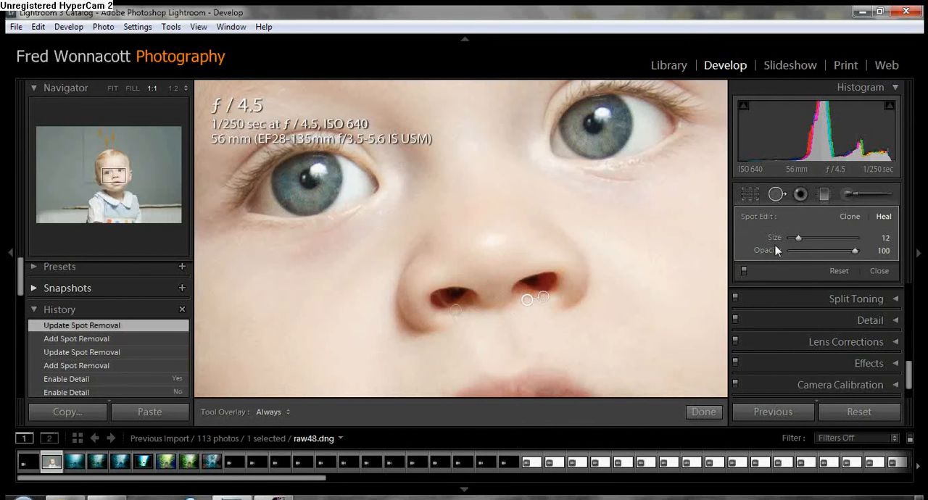
pyautogui.click(777, 201)
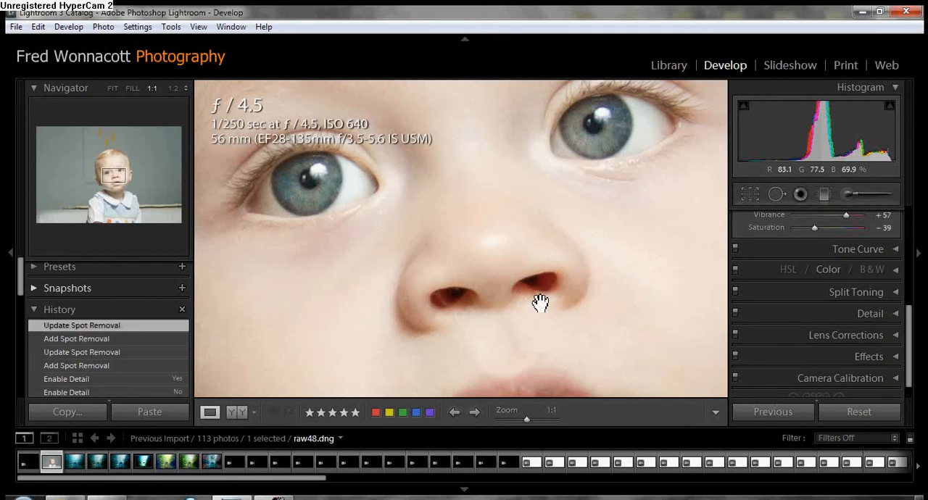
# Step: Darken the photo's edges with a post-crop vignette of Amount -49, Midpoint 24, Roundness -24 and Feather 83
pyautogui.click(113, 88)
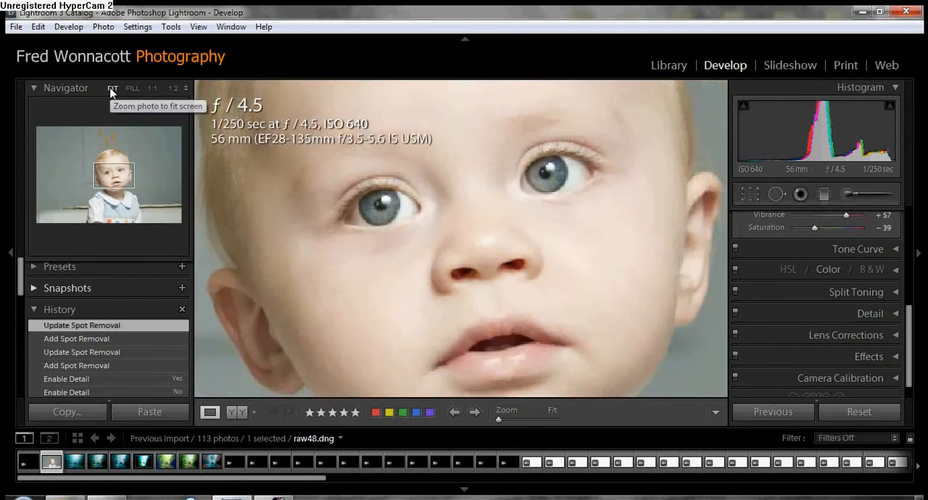
pyautogui.scroll(-1, 872, 346)
pyautogui.click(870, 334)
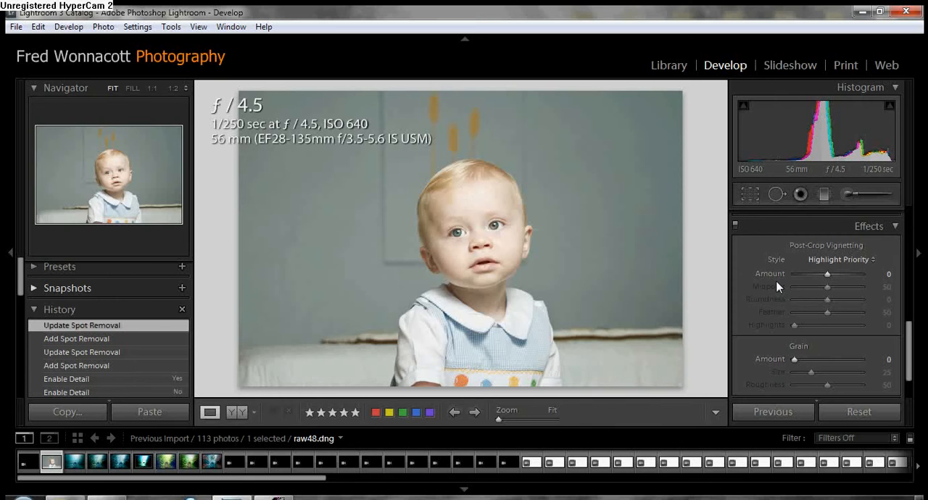
pyautogui.moveTo(828, 275)
pyautogui.mouseDown()
pyautogui.moveTo(815, 283)
pyautogui.moveTo(824, 295)
pyautogui.moveTo(814, 292)
pyautogui.moveTo(827, 312)
pyautogui.moveTo(846, 316)
pyautogui.moveTo(819, 304)
pyautogui.mouseUp()
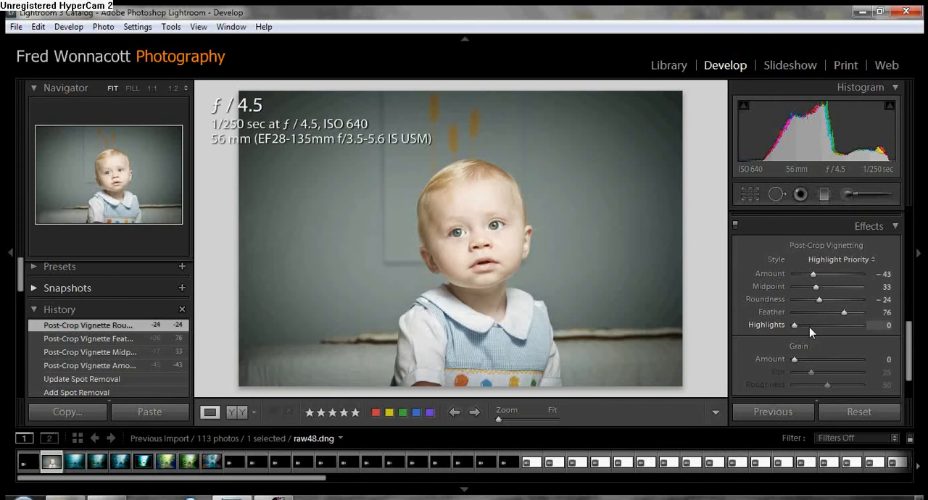
pyautogui.moveTo(813, 274); pyautogui.dragTo(848, 315)
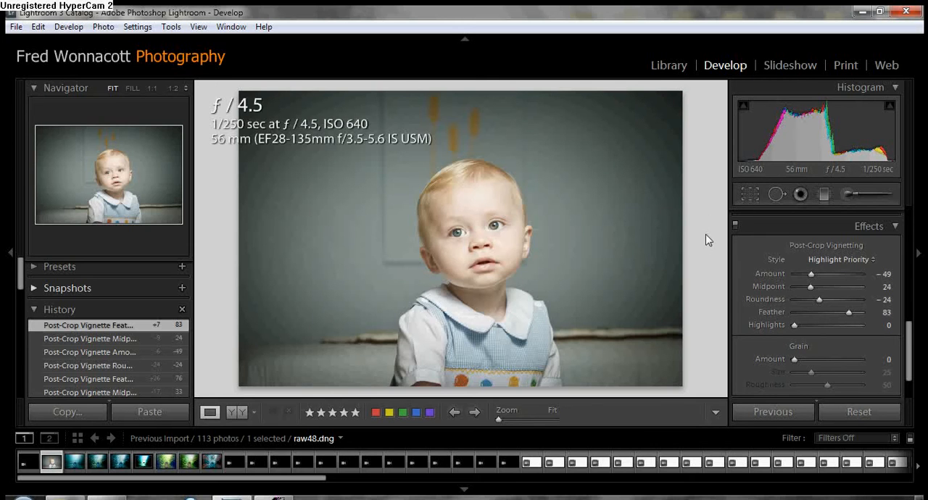
pyautogui.click(855, 224)
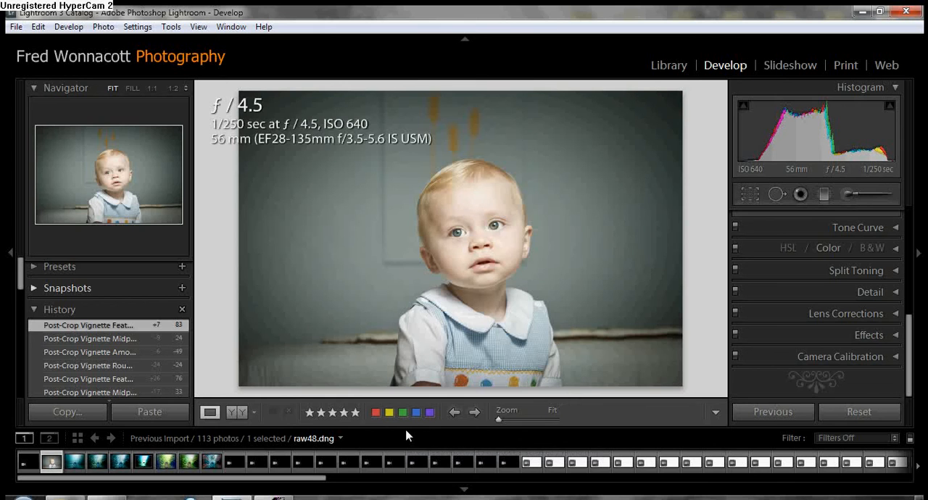
pyautogui.hotkey('ctrl', '7')
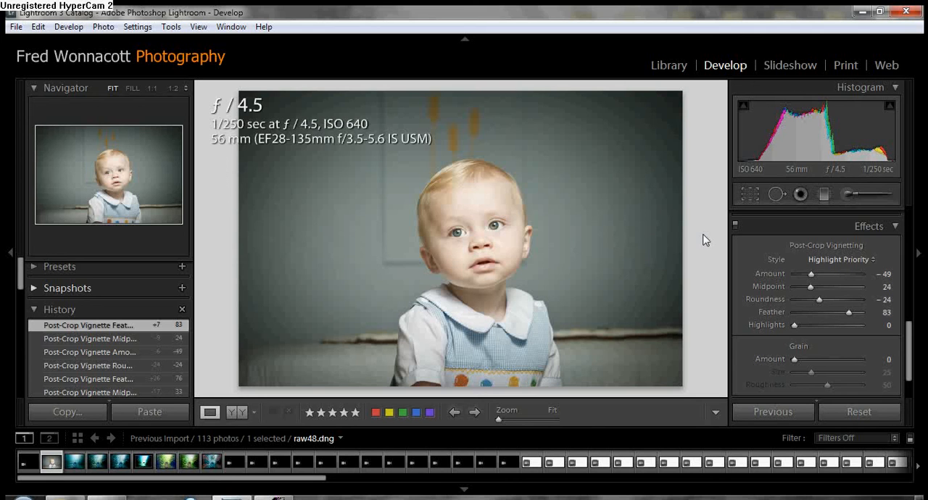
pyautogui.click(858, 227)
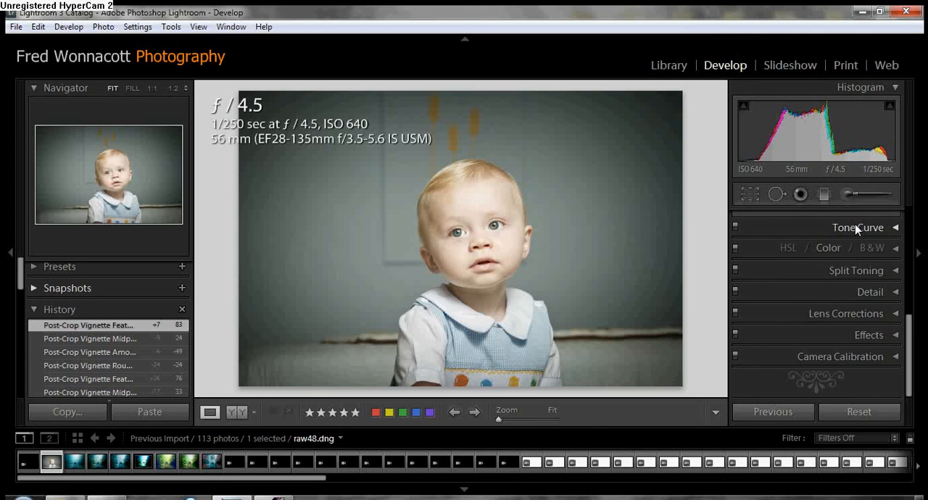